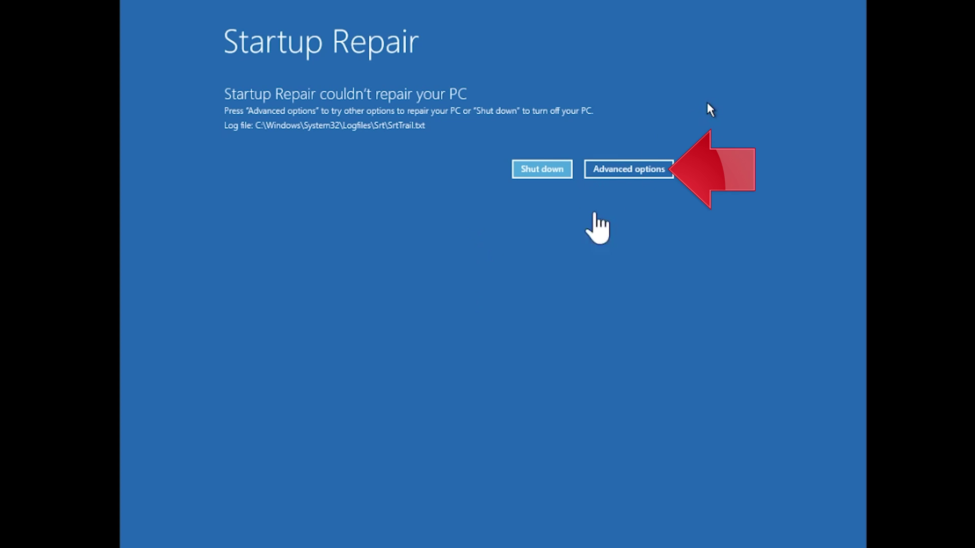
# Step: Leave the failed Startup Repair notice and go through Troubleshoot to Advanced options
pyautogui.click(632, 169)
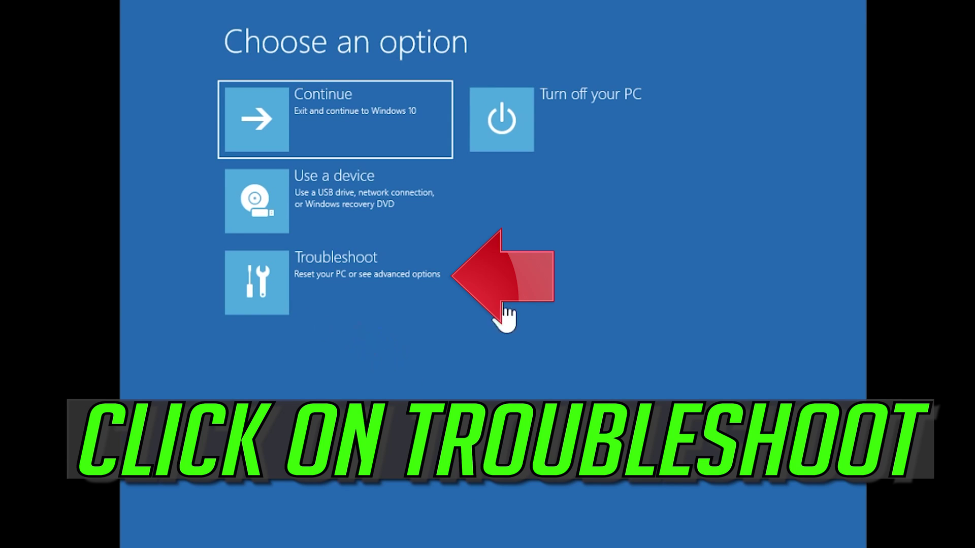
pyautogui.click(322, 301)
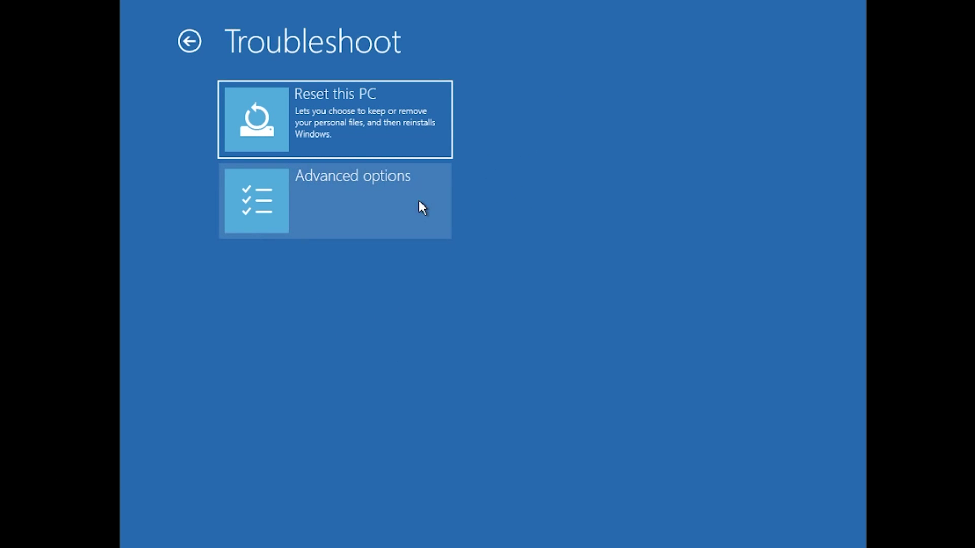
pyautogui.click(419, 202)
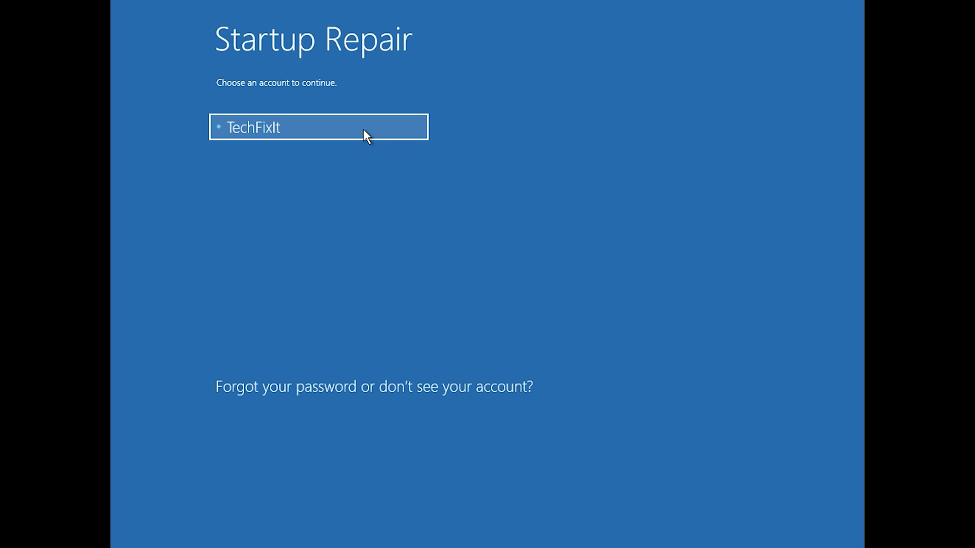
# Step: Sign in with the PC's account and continue so Startup Repair diagnoses the PC
pyautogui.click(364, 131)
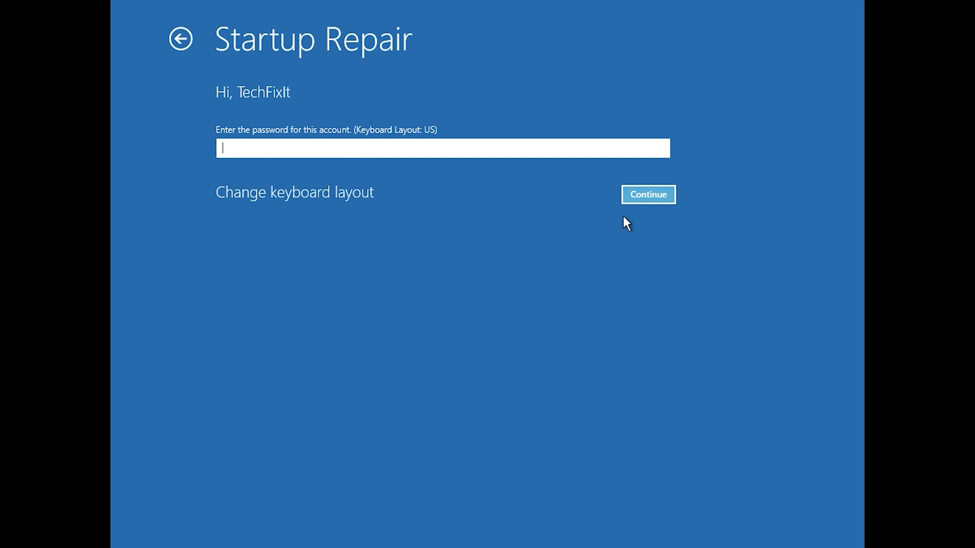
pyautogui.click(656, 194)
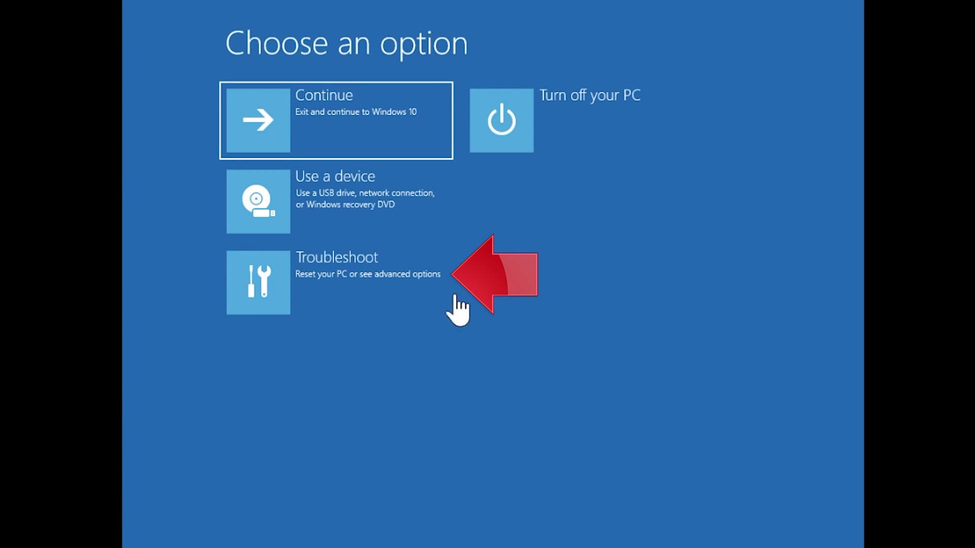
# Step: Return from Choose an option through Troubleshoot to the Advanced options page
pyautogui.click(324, 300)
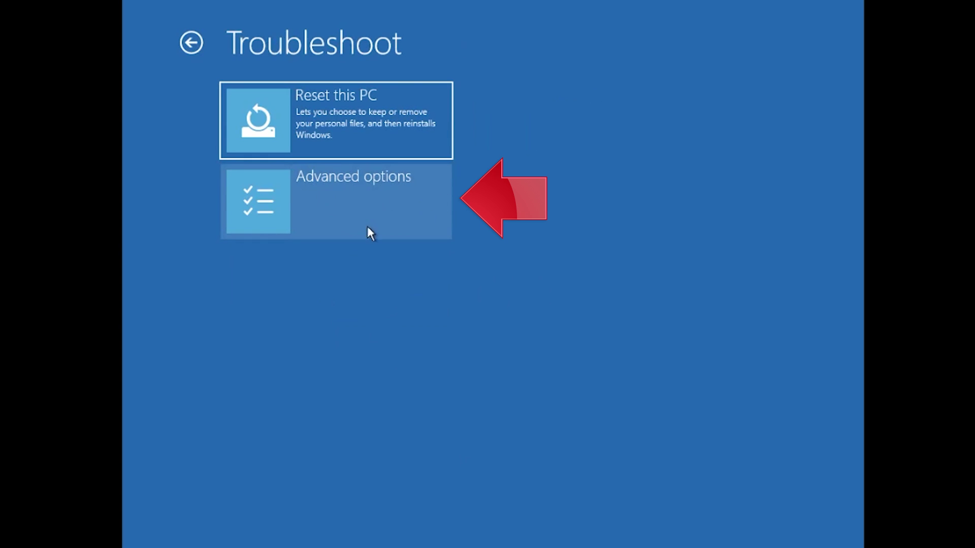
pyautogui.click(419, 202)
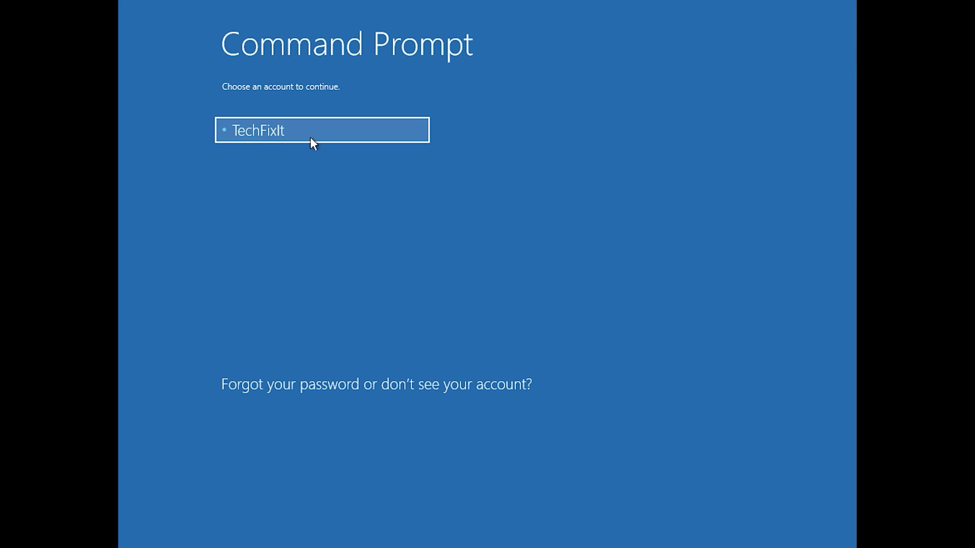
# Step: Select the PC's account tile for Command Prompt to reach its password prompt
pyautogui.click(318, 136)
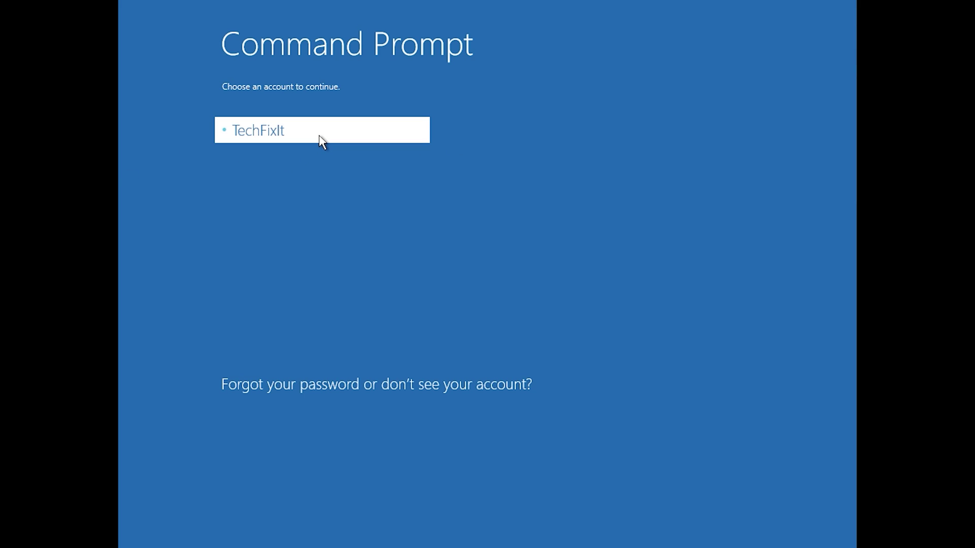
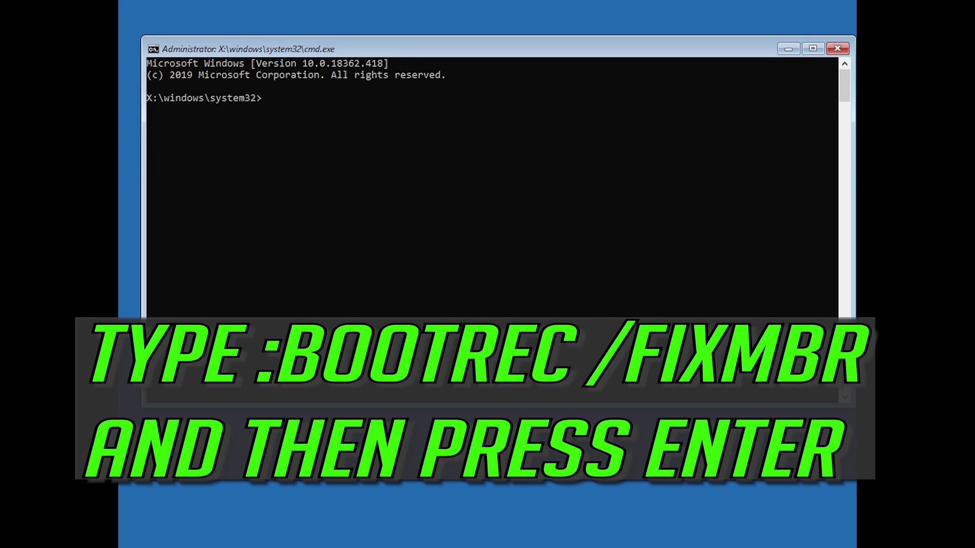
# Step: Run bootrec /fixmbr successfully, then bootrec /fixboot, which returns 'Access is denied.'
pyautogui.write('bootrec /fixmbr')
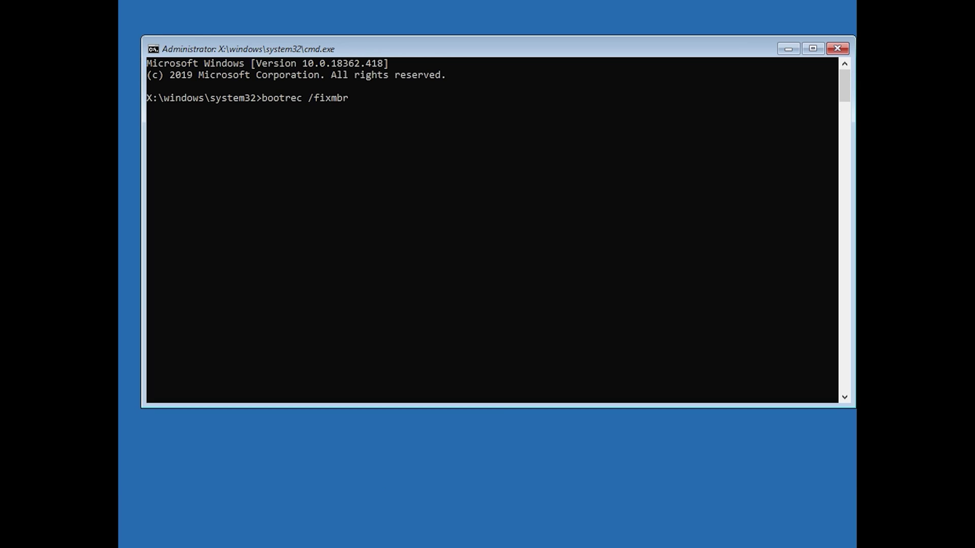
pyautogui.press('Return')
pyautogui.write('bootrec')
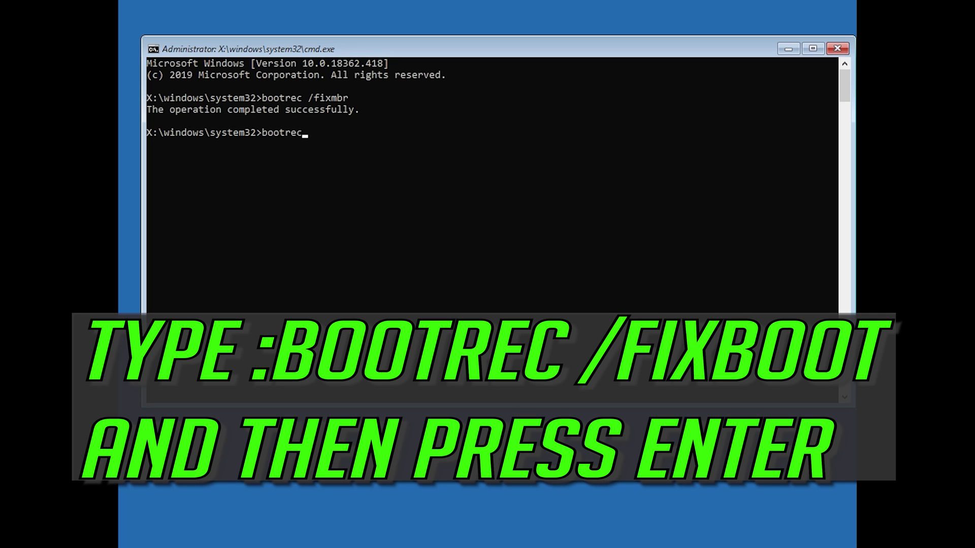
pyautogui.write(' /fixboot')
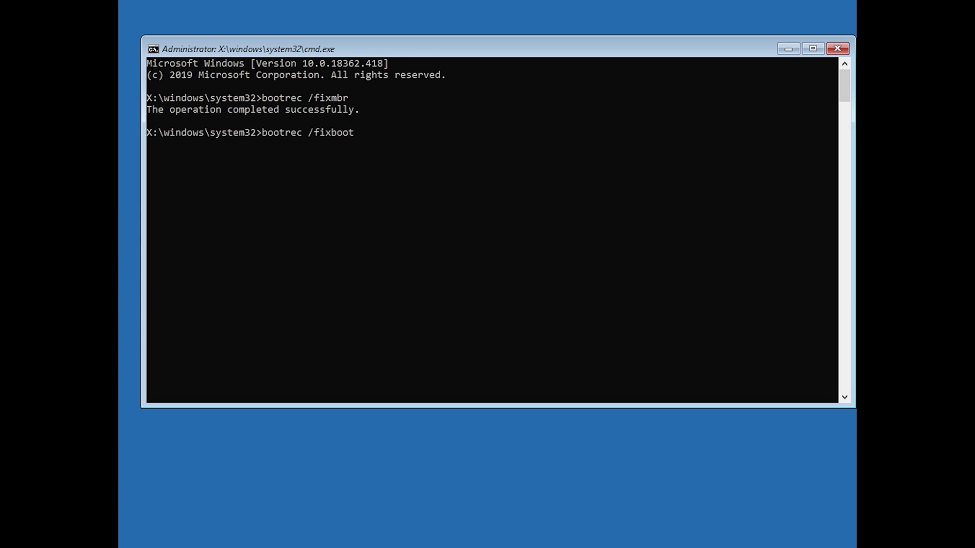
pyautogui.press('Return')
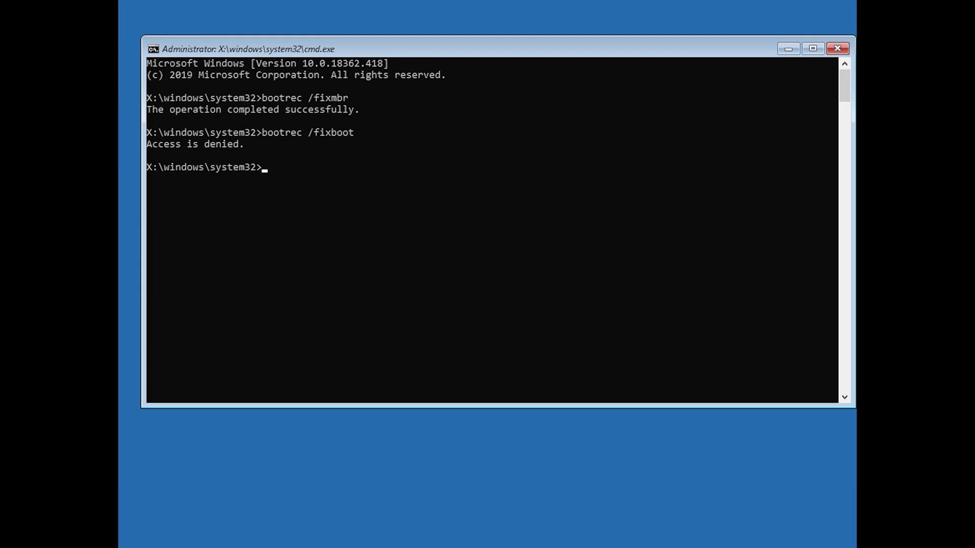
# Step: Write BOOTMGR bootcode with bootsect /nt60 sys, then rerun bootrec /fixboot to success
pyautogui.write('b')
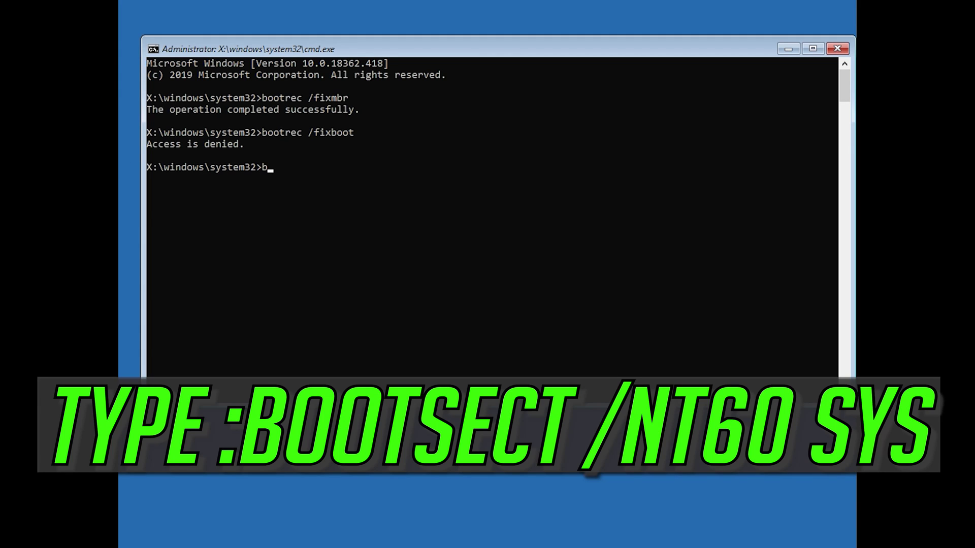
pyautogui.write('ootsect /nt60 sys')
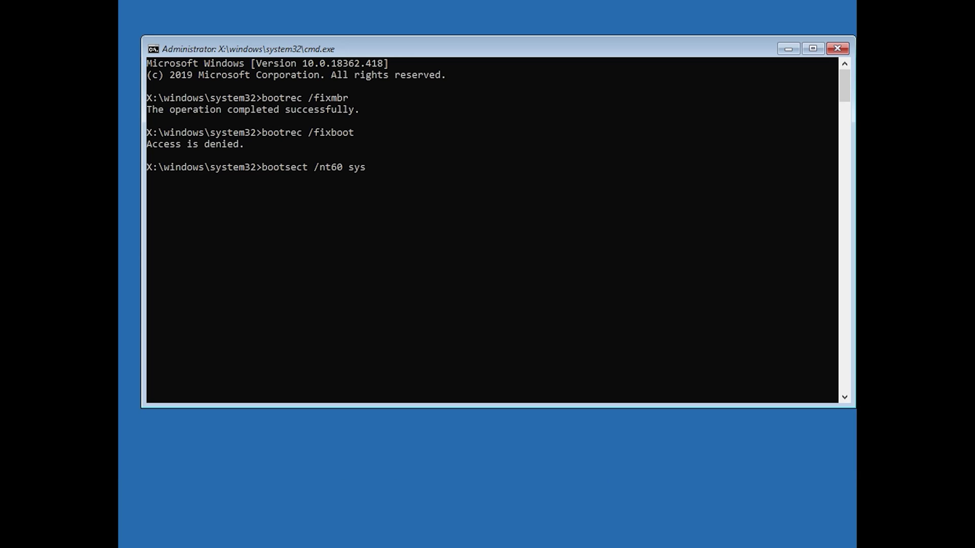
pyautogui.press('Return')
pyautogui.write('boot')
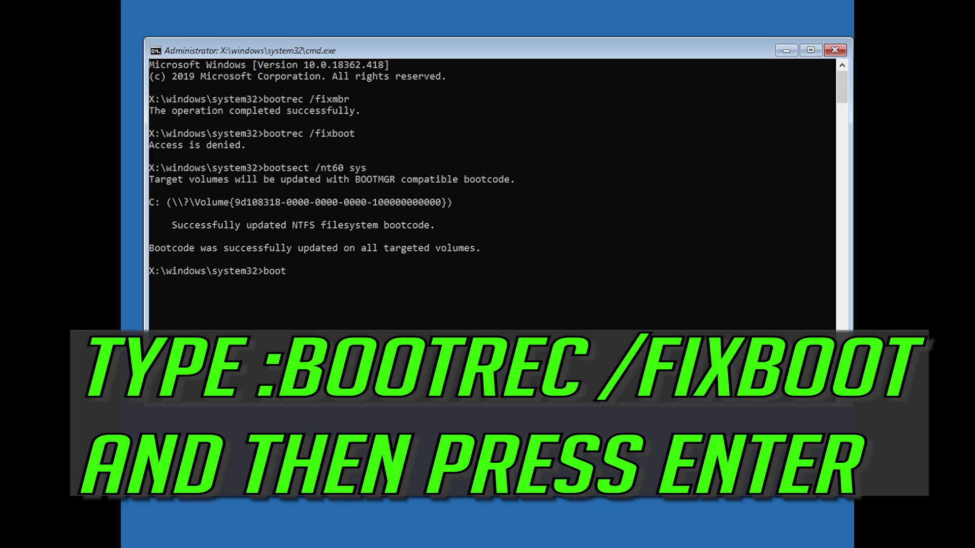
pyautogui.write('rec /fixboot')
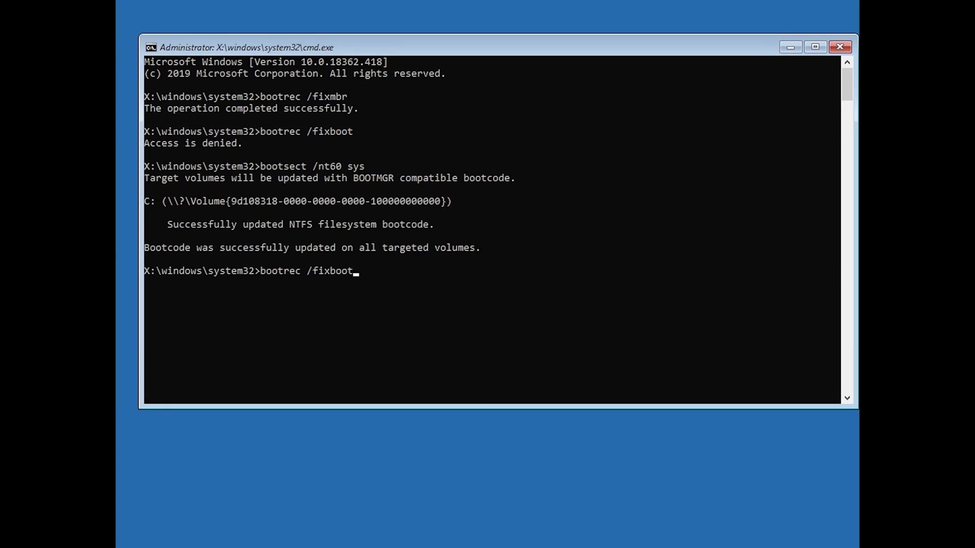
pyautogui.press('Return')
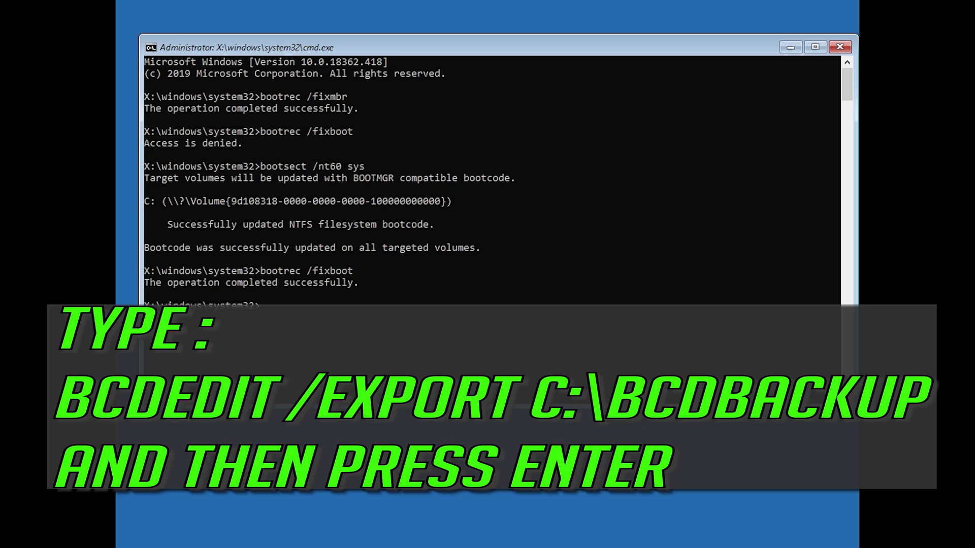
# Step: Export the BCD to c:\bcdbackup and strip -h -r -s attributes from c:\boot\bcd
pyautogui.write('bcdedit /export c:\\bcdbackup')
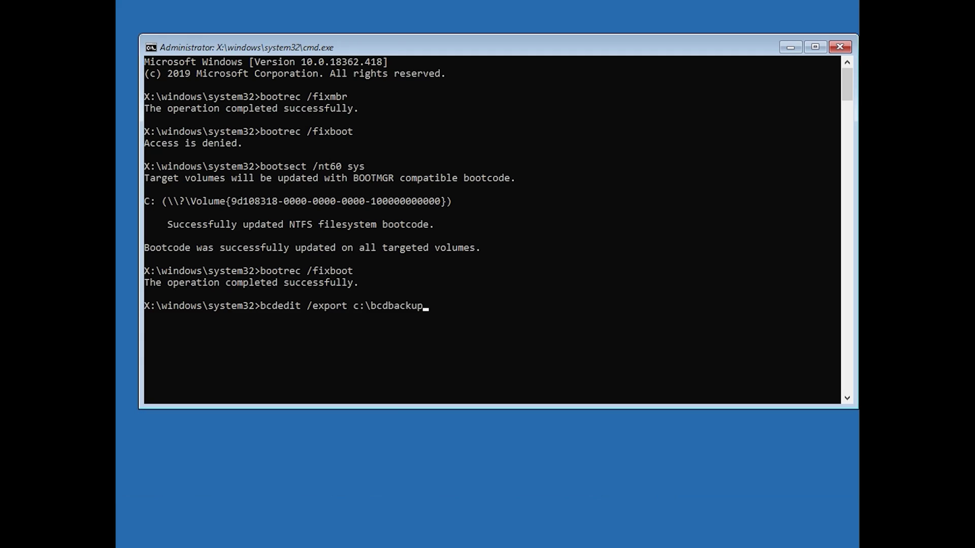
pyautogui.press('Return')
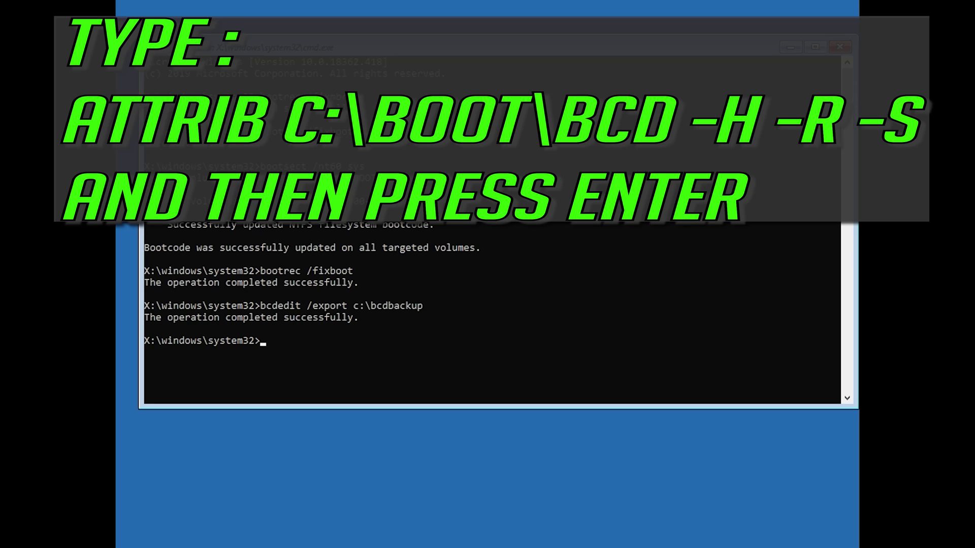
pyautogui.write('attrib c')
pyautogui.write(':\\boot\\bcd -h ')
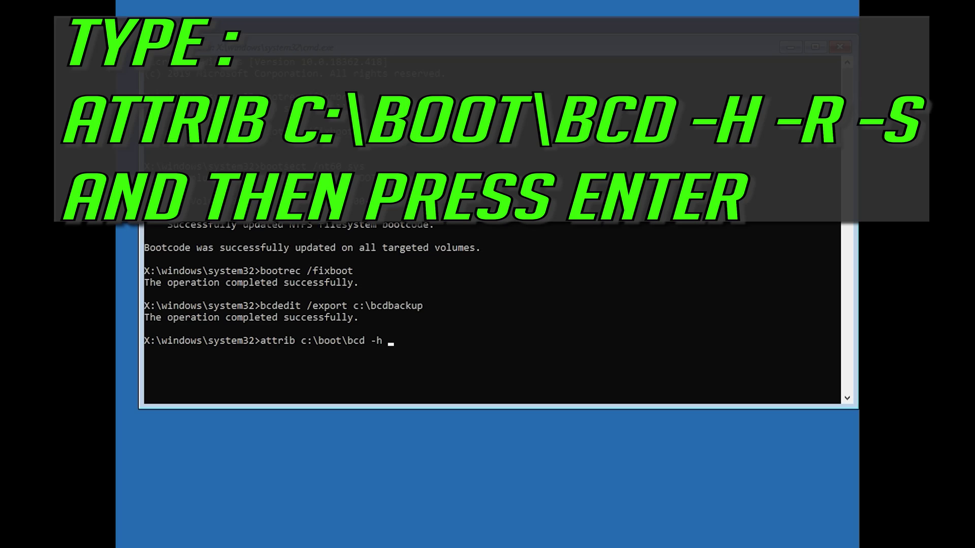
pyautogui.write('-r -s')
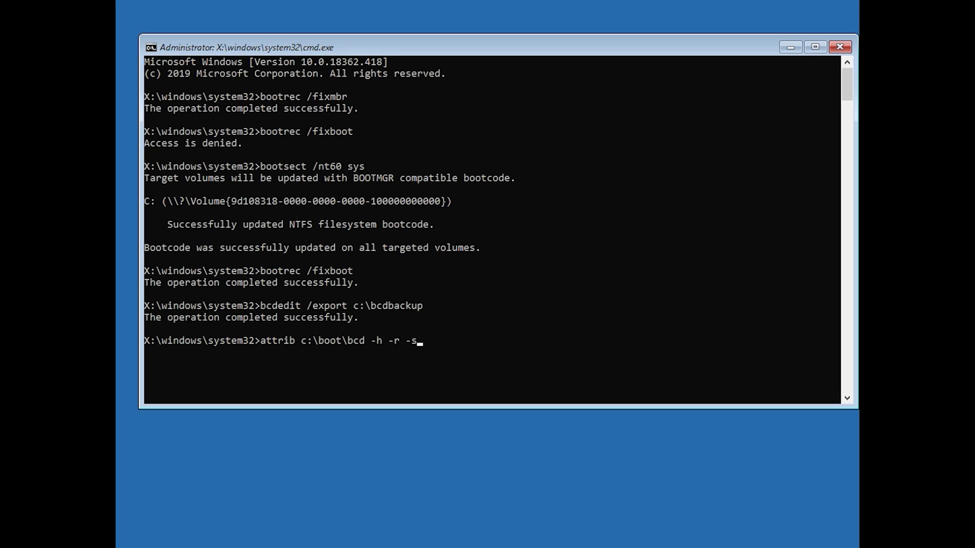
pyautogui.press('Return')
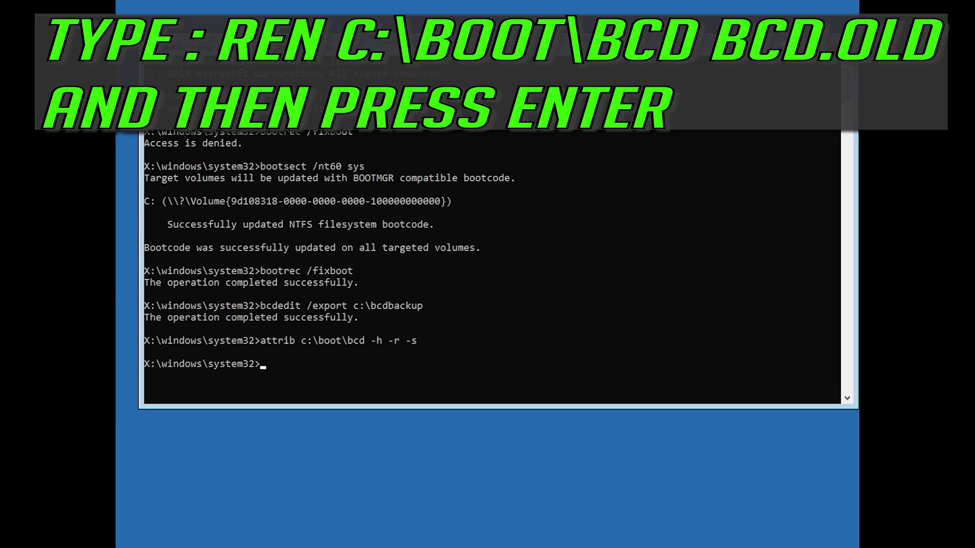
# Step: Rename c:\boot\bcd to bcd.old, then run bootrec /rebuildbcd, answering Y to add D:\Windows
pyautogui.write('ren c:\\boot\\bcd bcd.old')
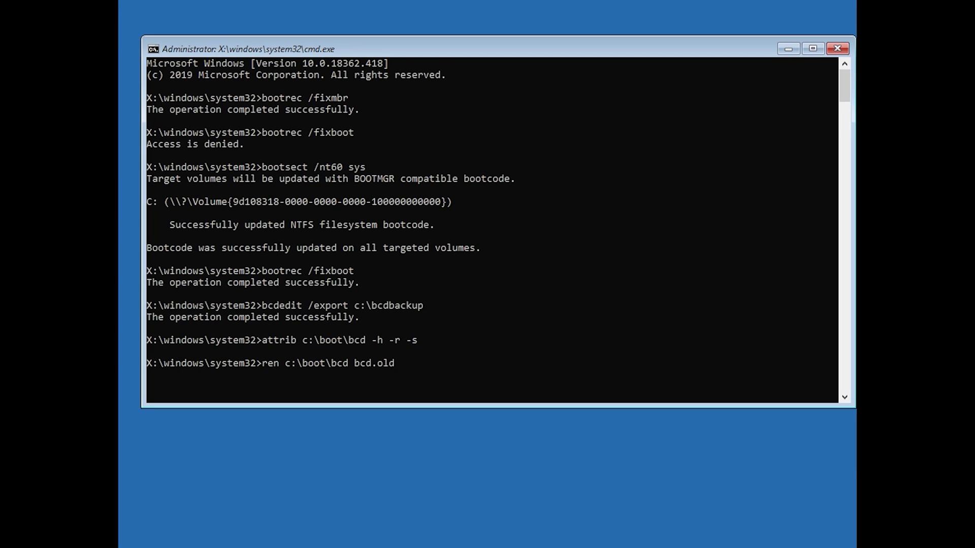
pyautogui.press('Return')
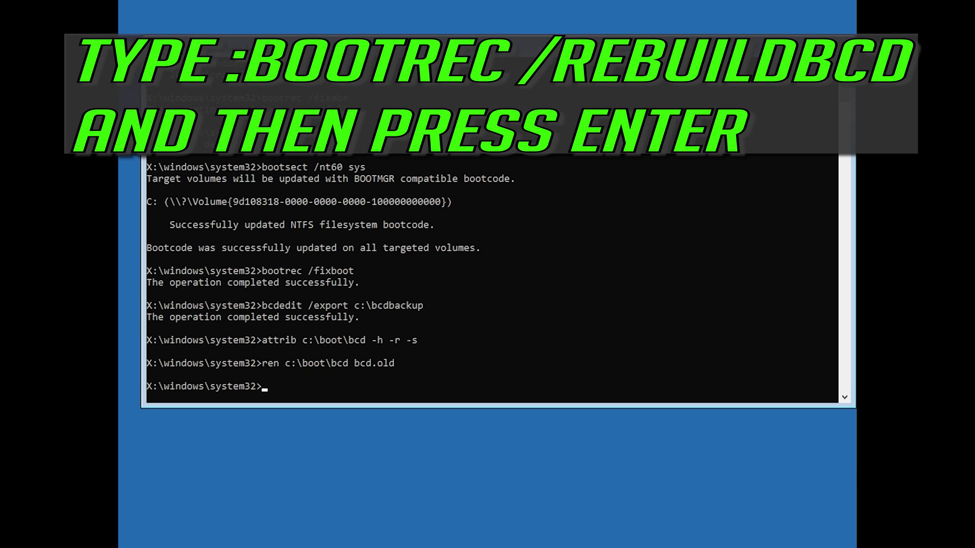
pyautogui.write('bootrec /rebuildbcd')
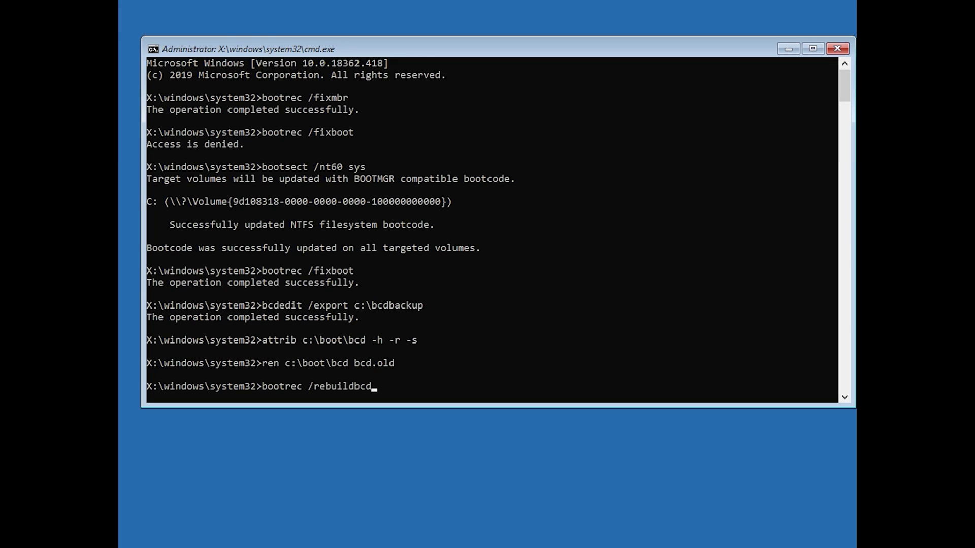
pyautogui.press('Return')
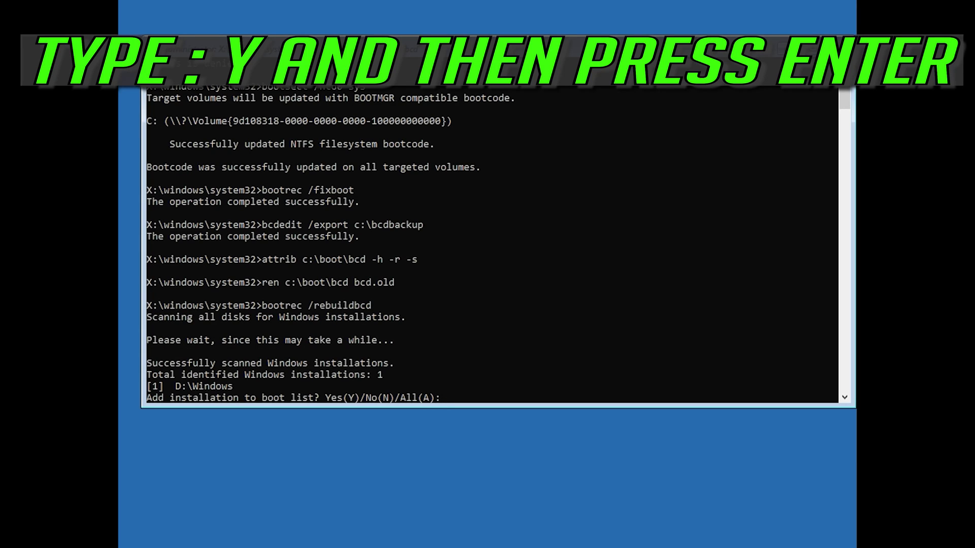
pyautogui.write('y')
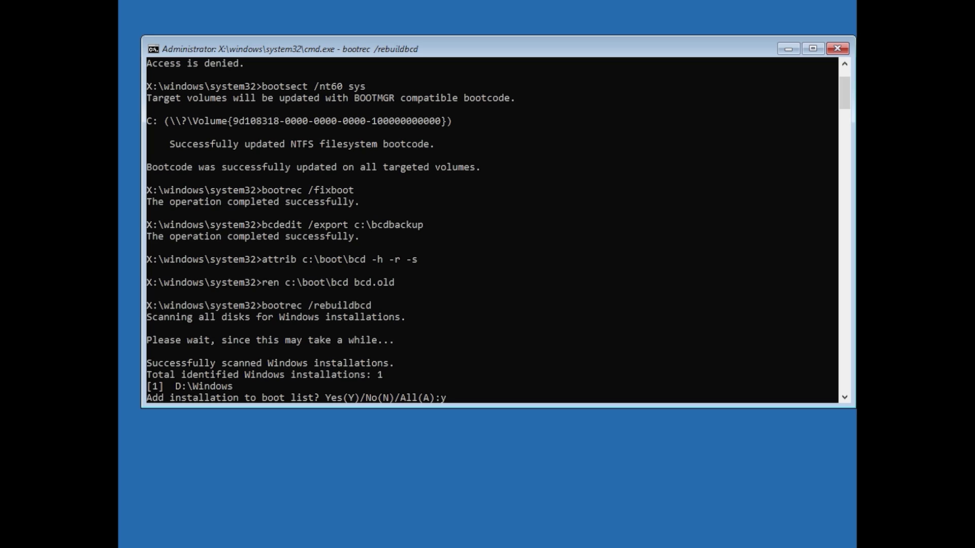
pyautogui.press('Return')
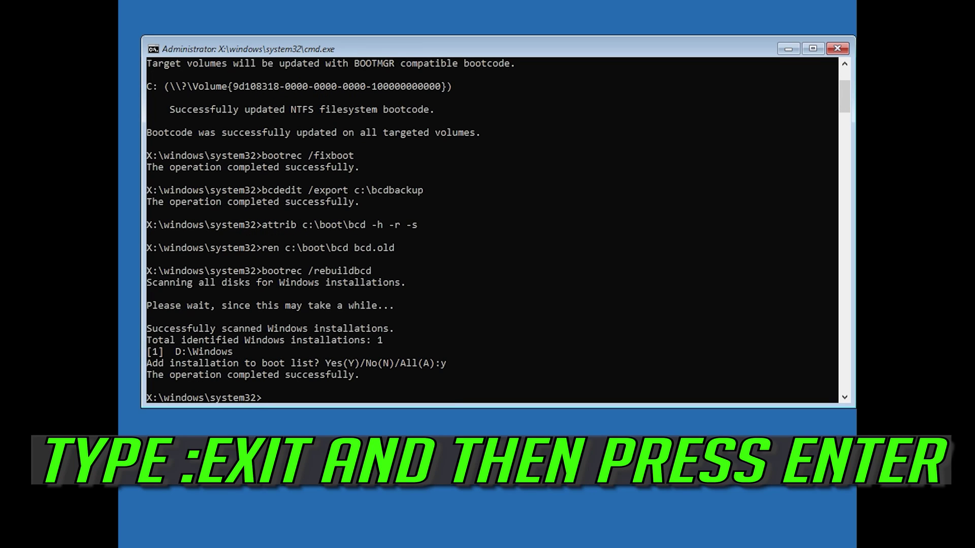
# Step: Exit Command Prompt and launch System Restore from the advanced recovery options
pyautogui.write('exit')
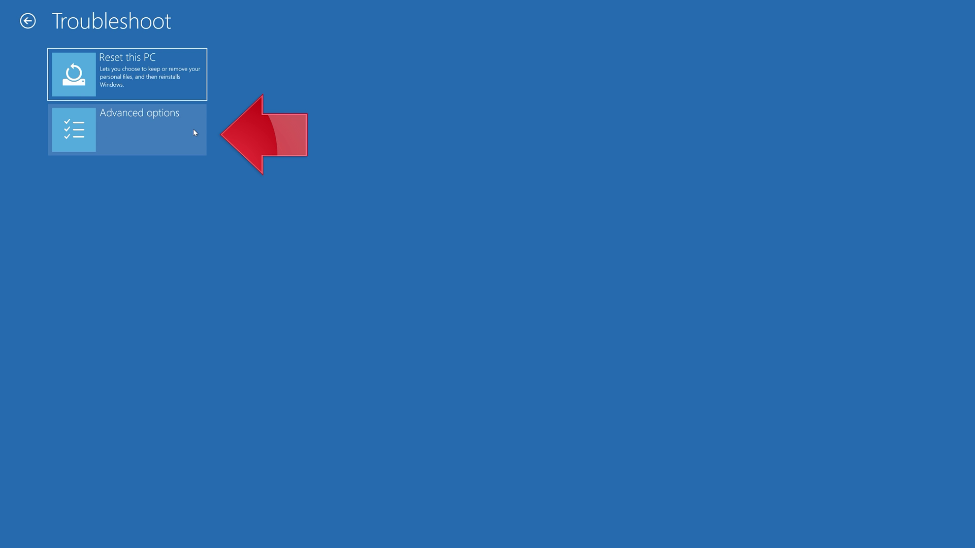
pyautogui.click(140, 137)
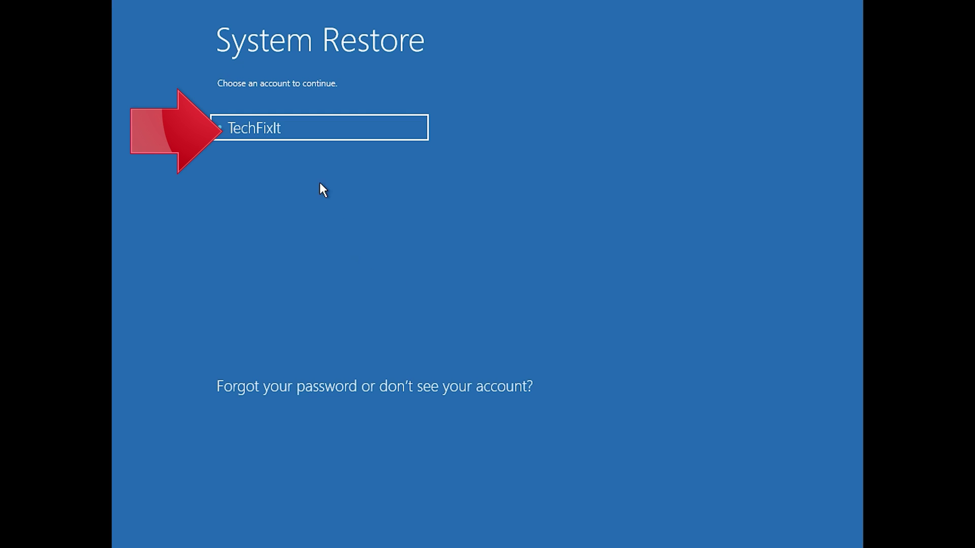
# Step: Pick the account, select the 1/10/2020 12:21:42 AM restore point, and reach confirmation
pyautogui.click(330, 127)
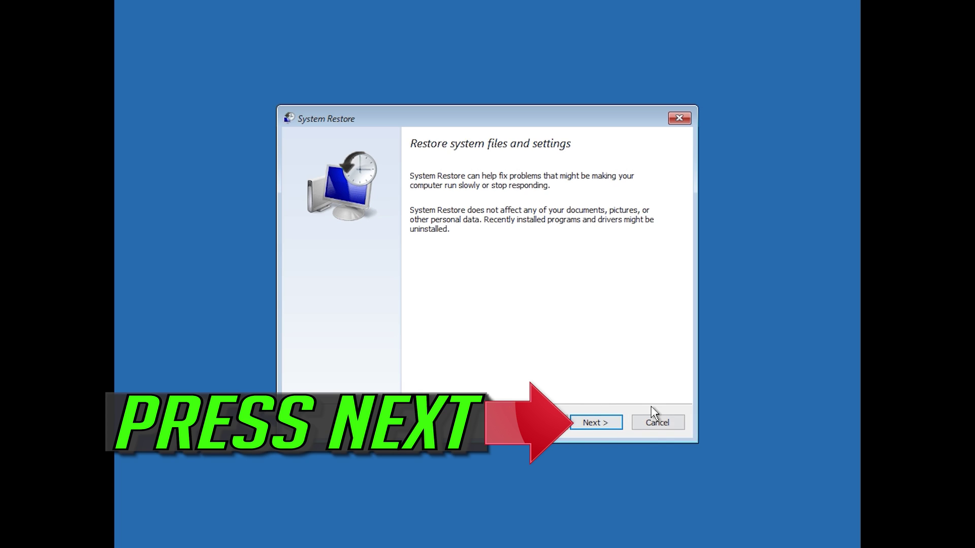
pyautogui.click(596, 423)
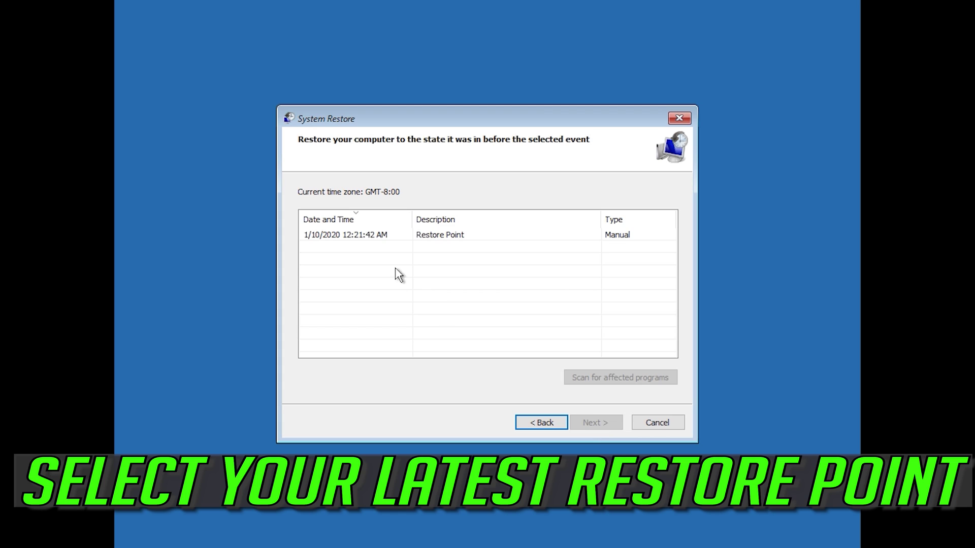
pyautogui.click(350, 237)
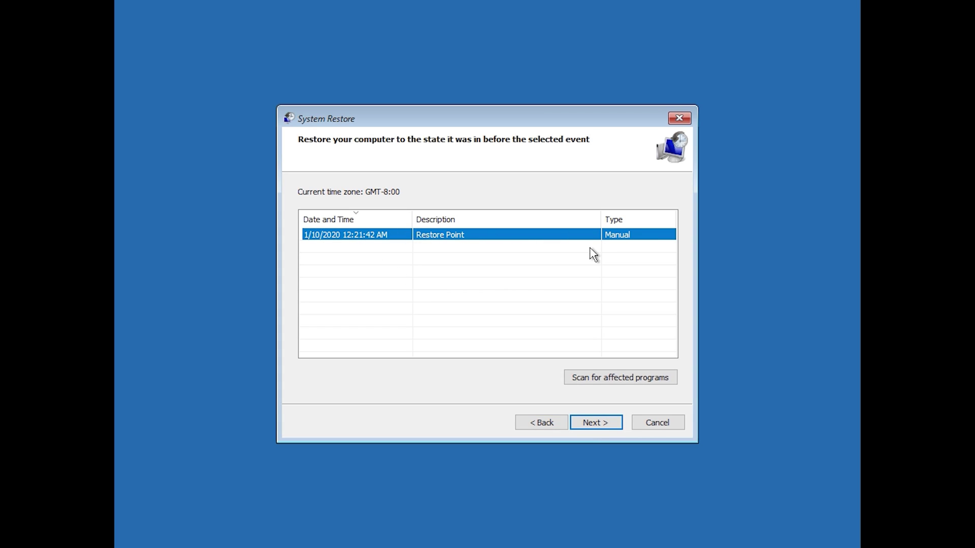
pyautogui.click(600, 428)
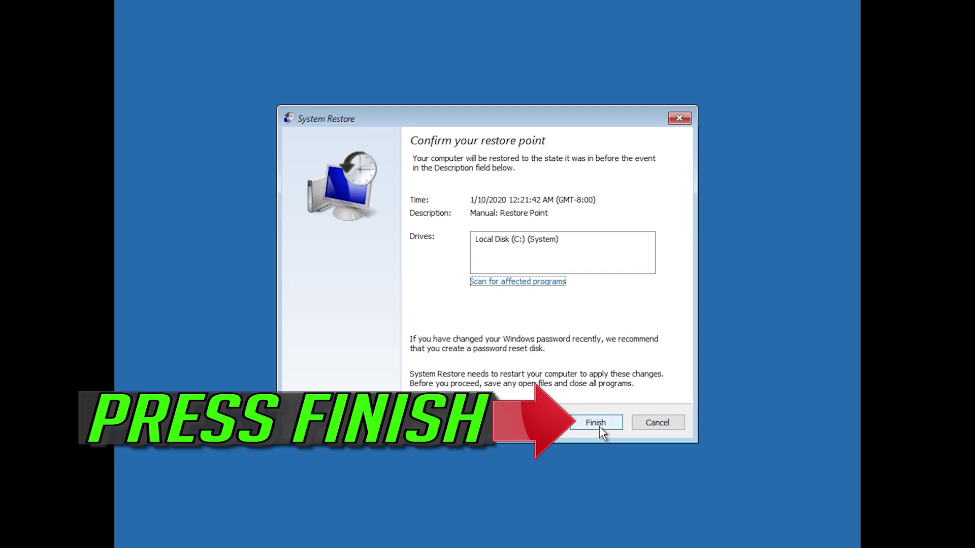